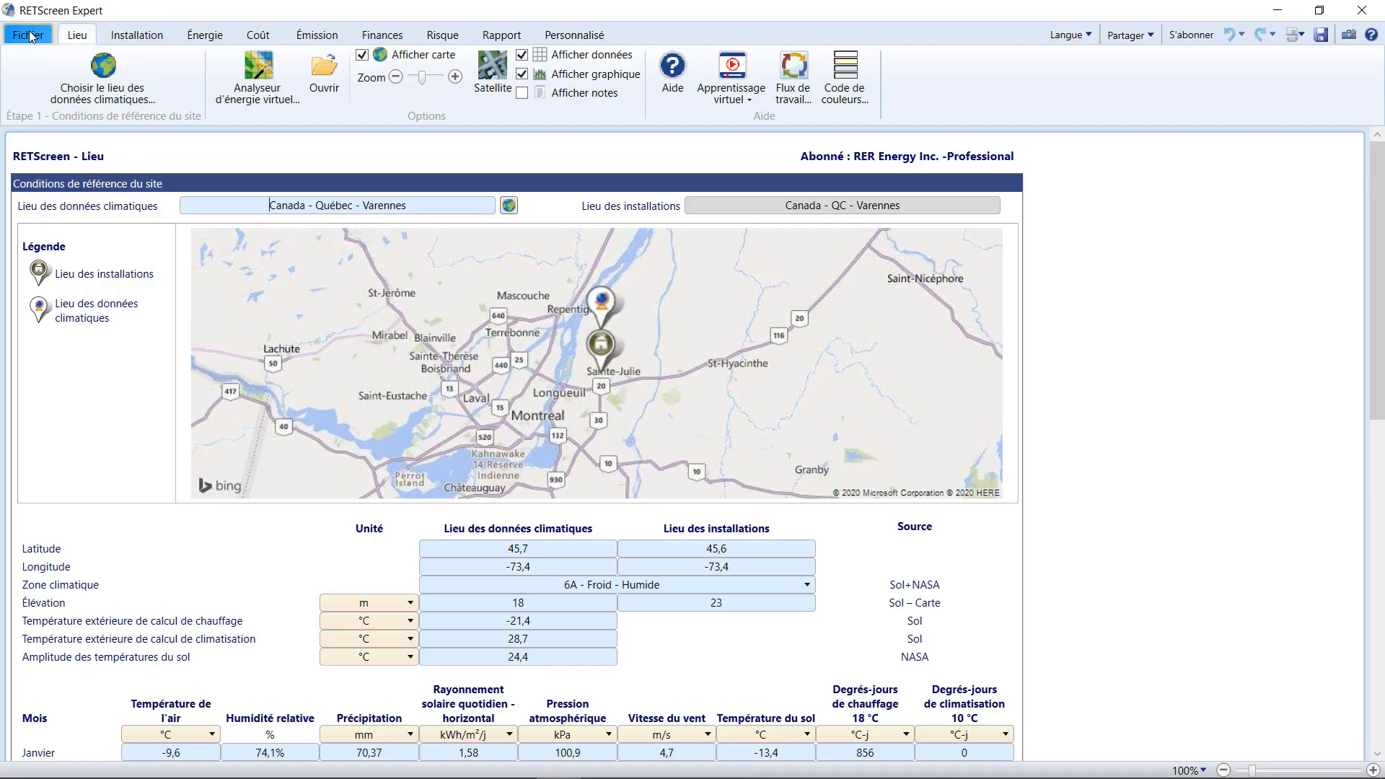
In the program settings, set the current project's currency to Zambie.
{"action": "left_click", "coordinate": [32, 37]}
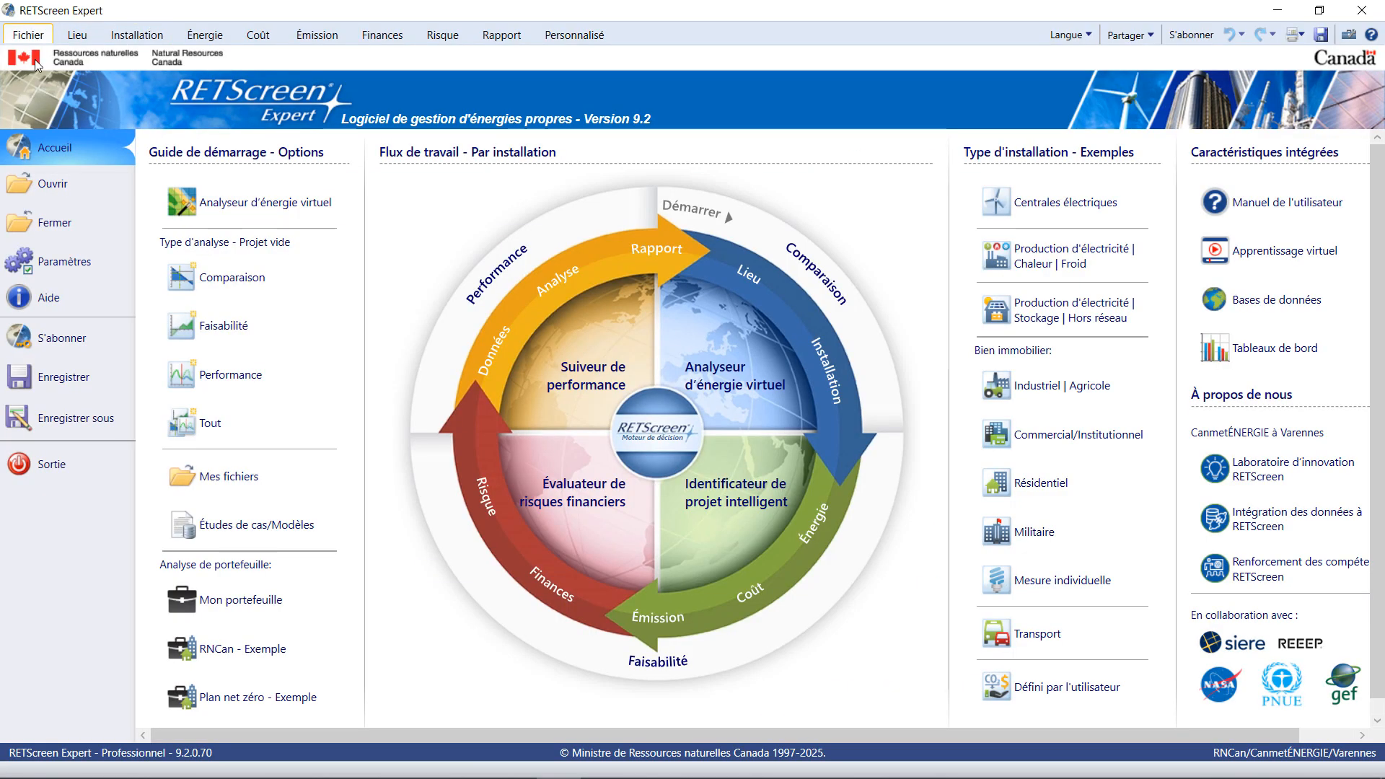
{"action": "left_click", "coordinate": [53, 277]}
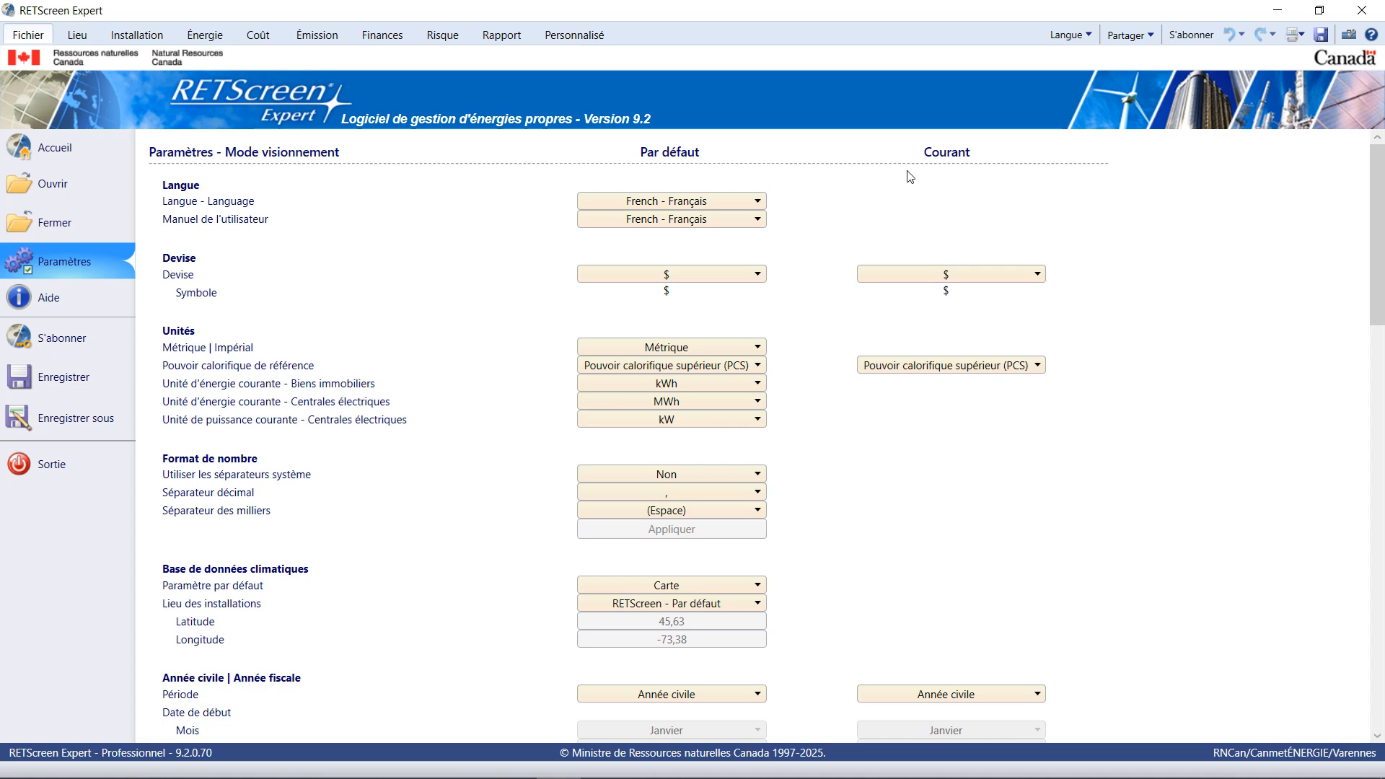
{"action": "left_click", "coordinate": [967, 280]}
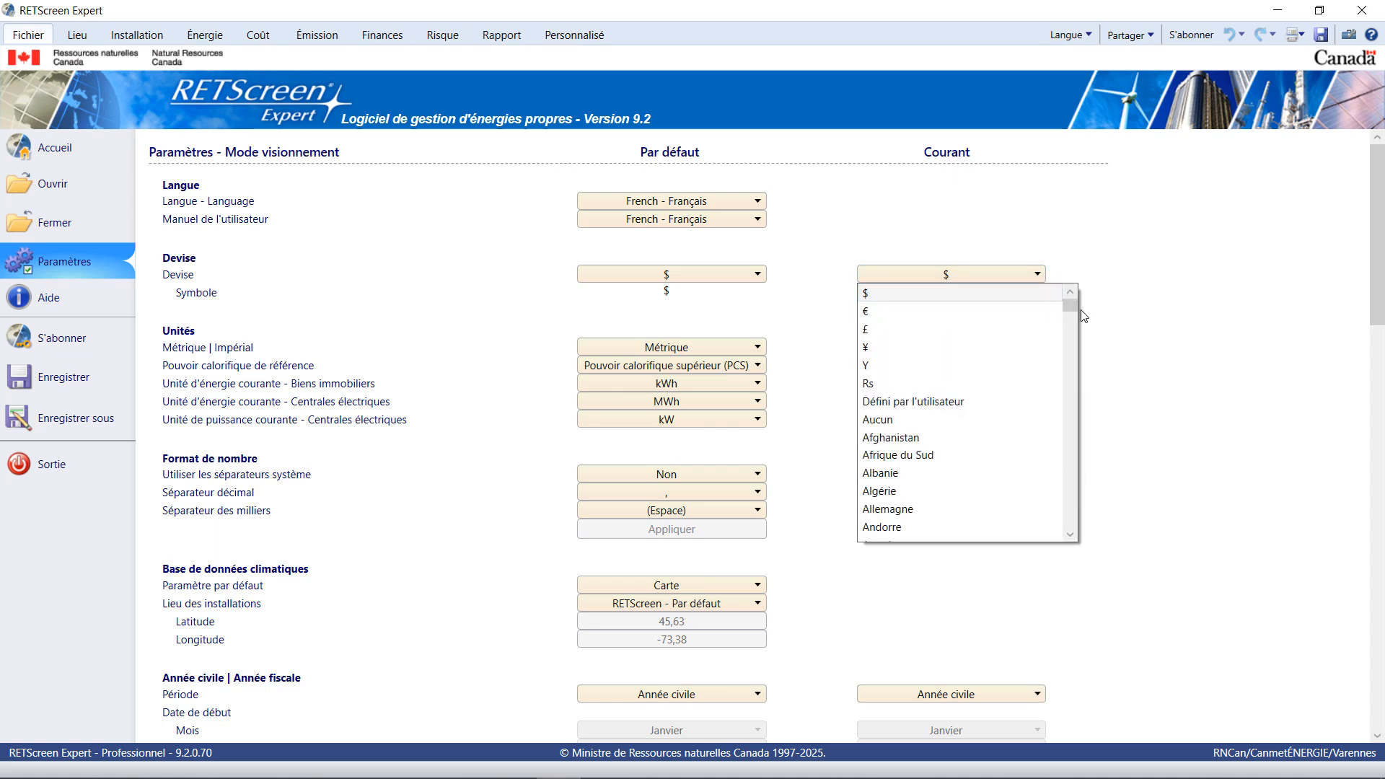
{"action": "left_click_drag", "start_coordinate": [1070, 308], "coordinate": [1078, 533]}
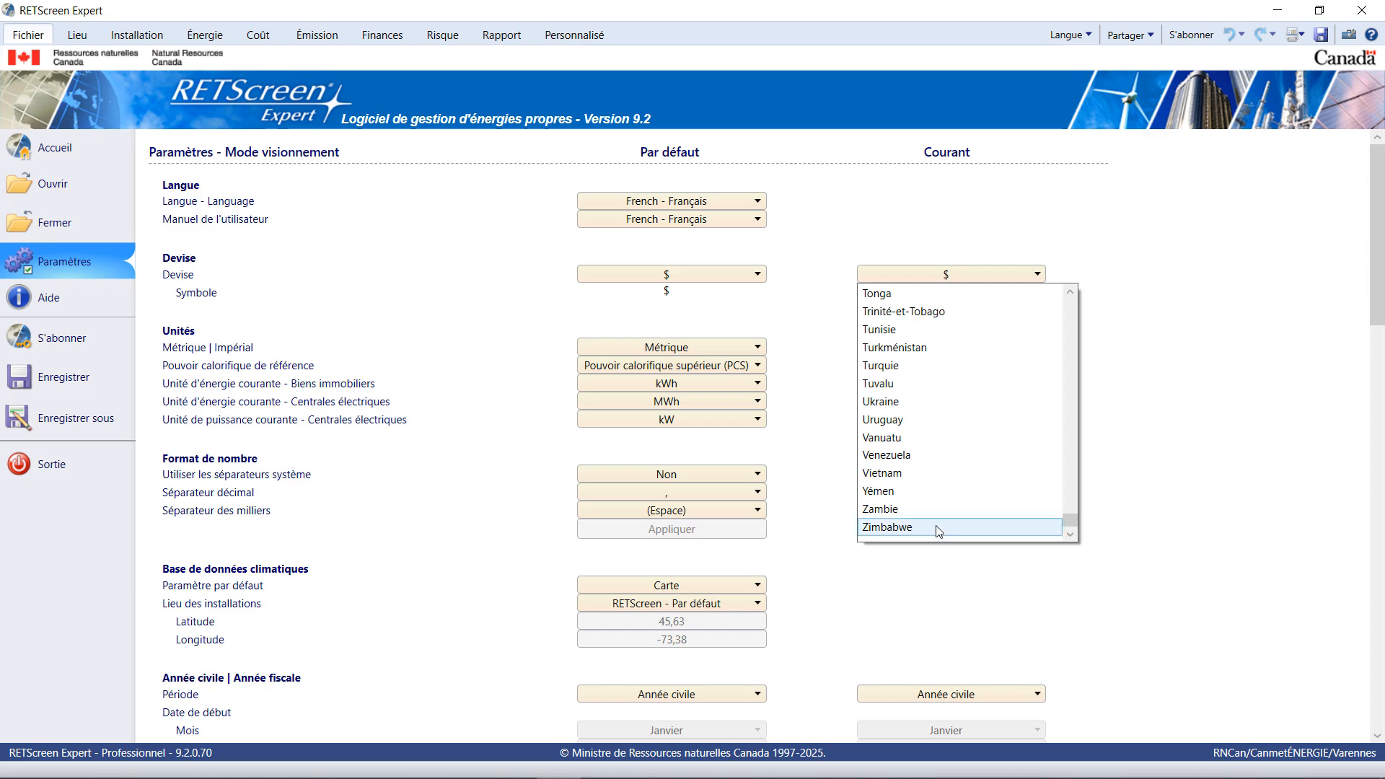
{"action": "left_click", "coordinate": [910, 509]}
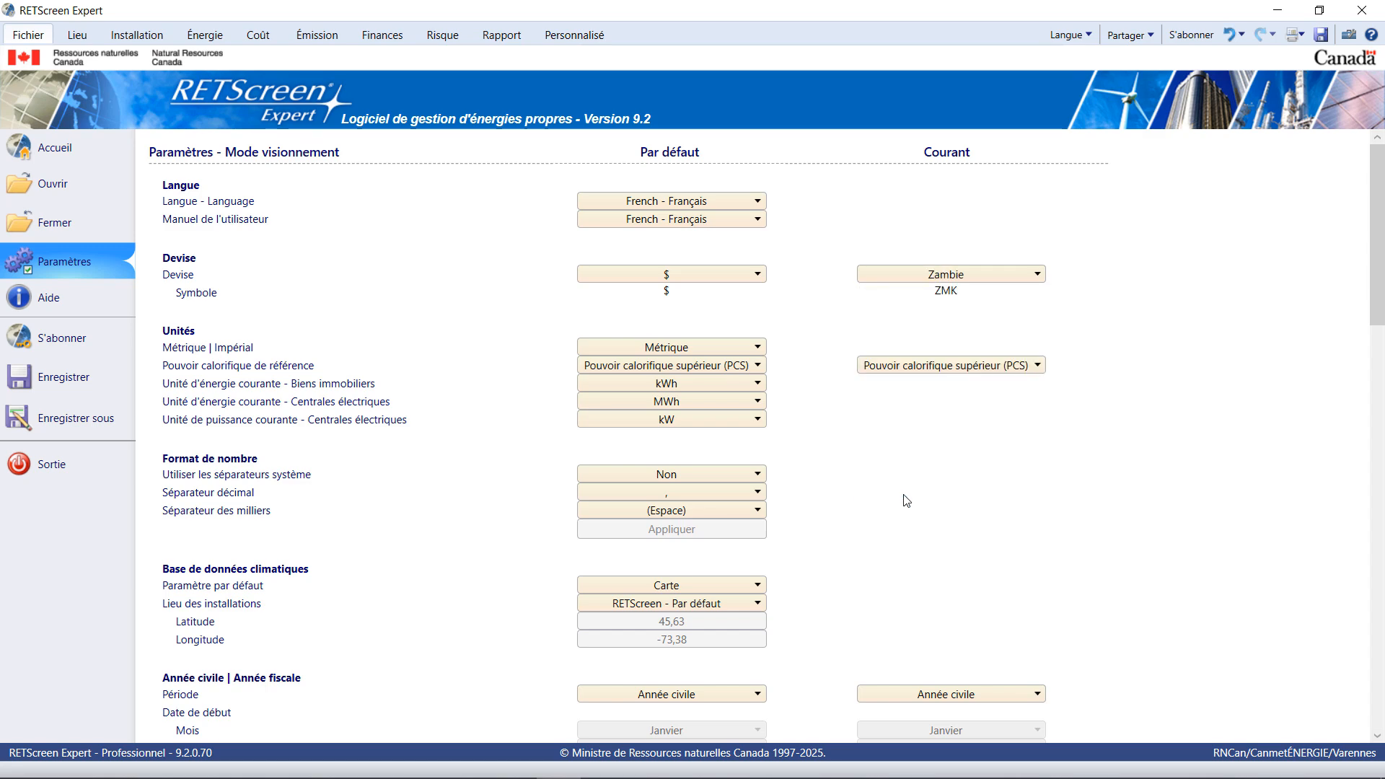
Set the current exchange rate for the cost database to 0,053 $/ZMK.
{"action": "left_click_drag", "start_coordinate": [1374, 276], "coordinate": [1381, 410]}
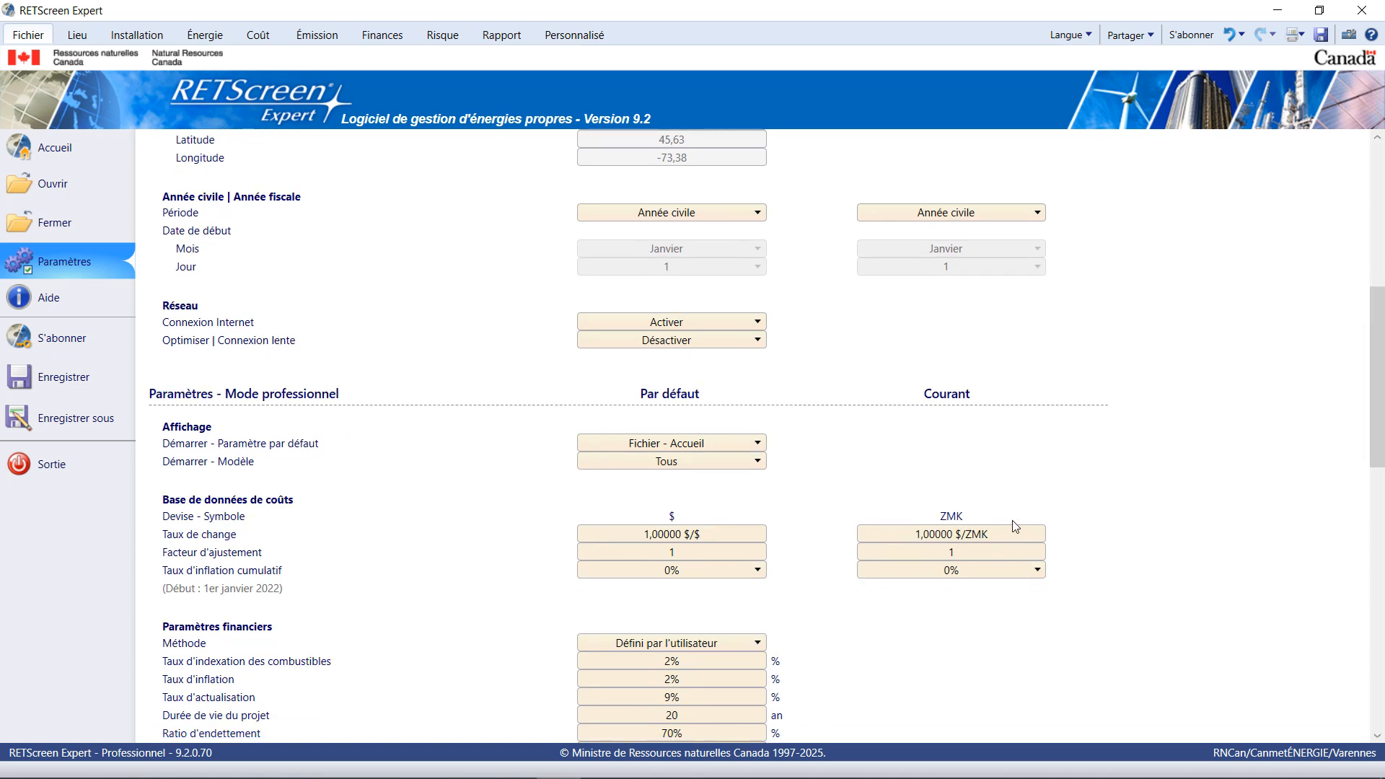
{"action": "left_click", "coordinate": [970, 533]}
{"action": "type", "text": "0,053"}
{"action": "left_click", "coordinate": [1145, 540]}
Set the current project's reference heating value to Pouvoir calorifique inférieur (PCI).
{"action": "left_click_drag", "start_coordinate": [1378, 445], "coordinate": [1380, 304]}
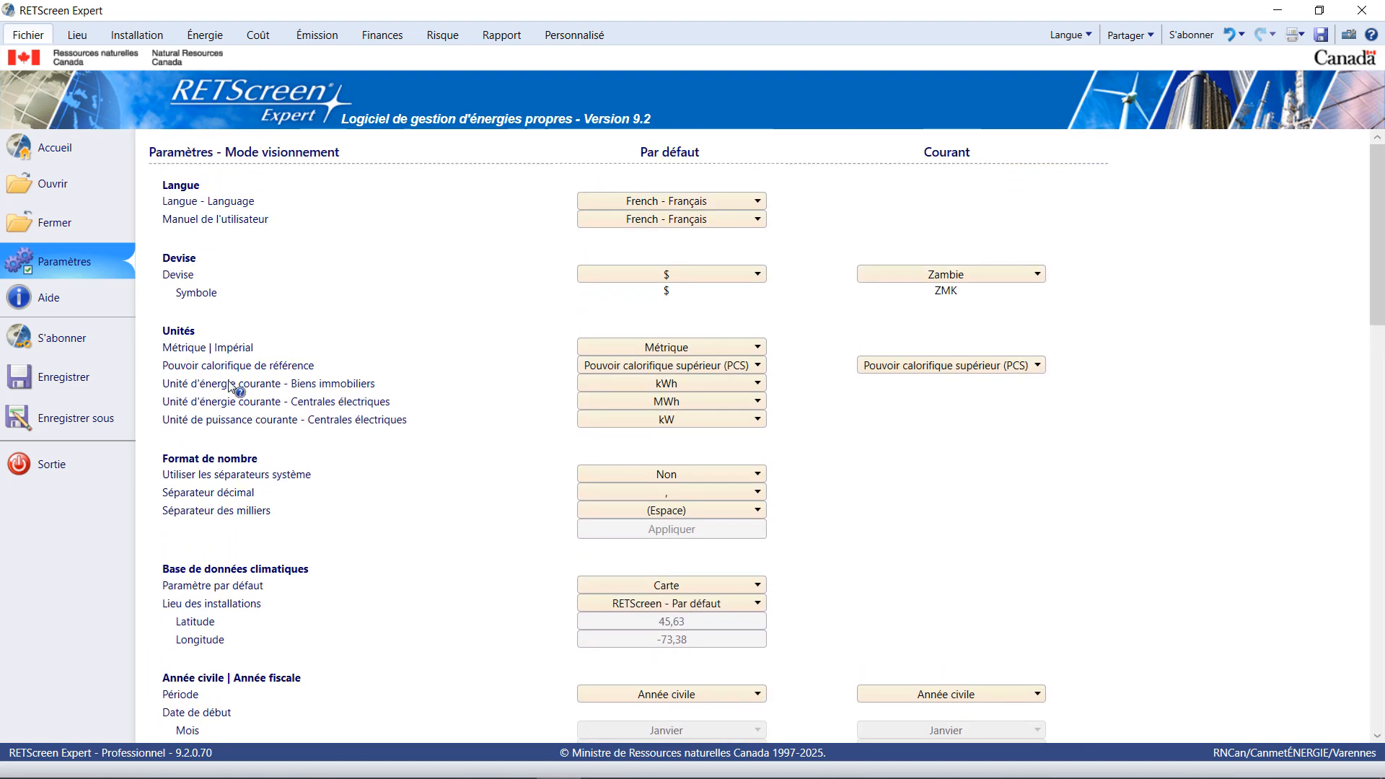
{"action": "left_click", "coordinate": [968, 372]}
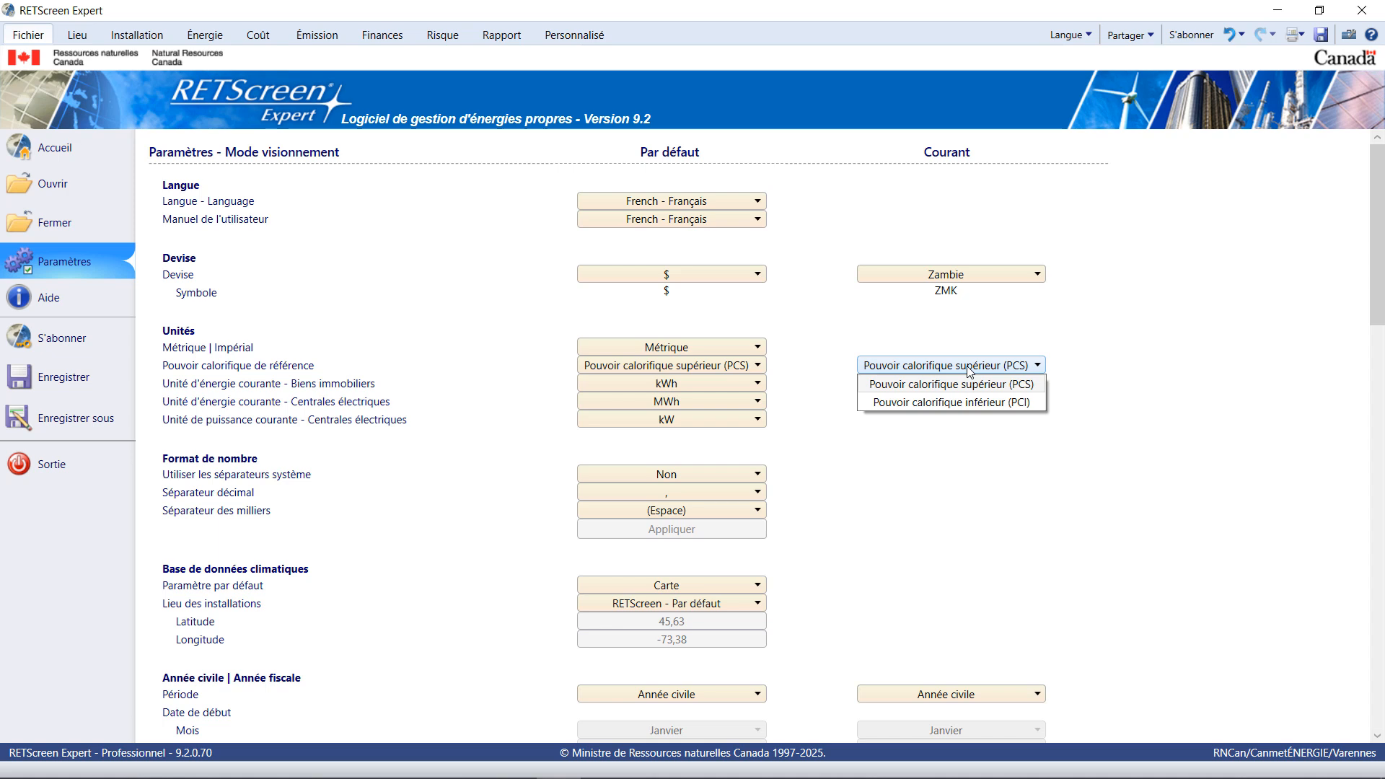
{"action": "left_click", "coordinate": [967, 402]}
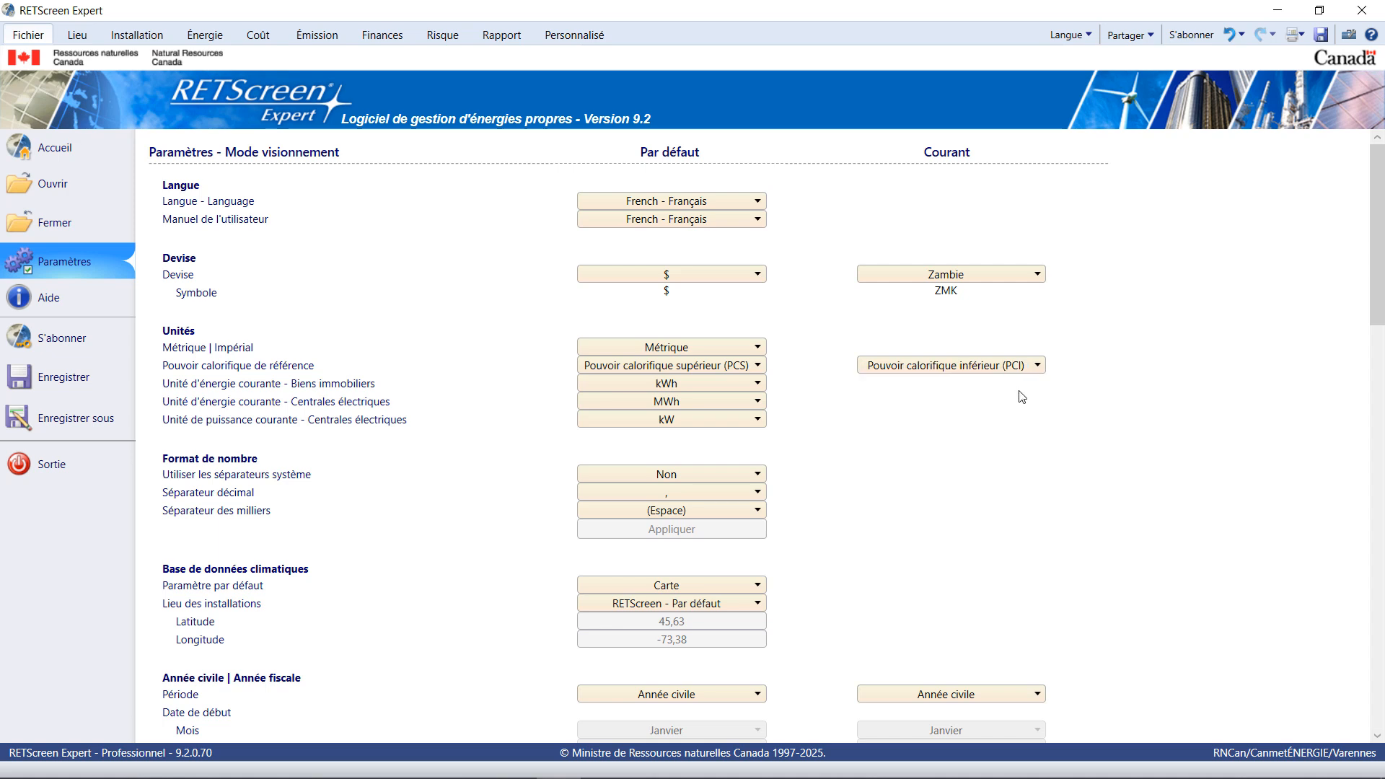
Open the climate database from the Lieu page and set the facility location to Mumbwa, Zambia.
{"action": "left_click", "coordinate": [77, 36]}
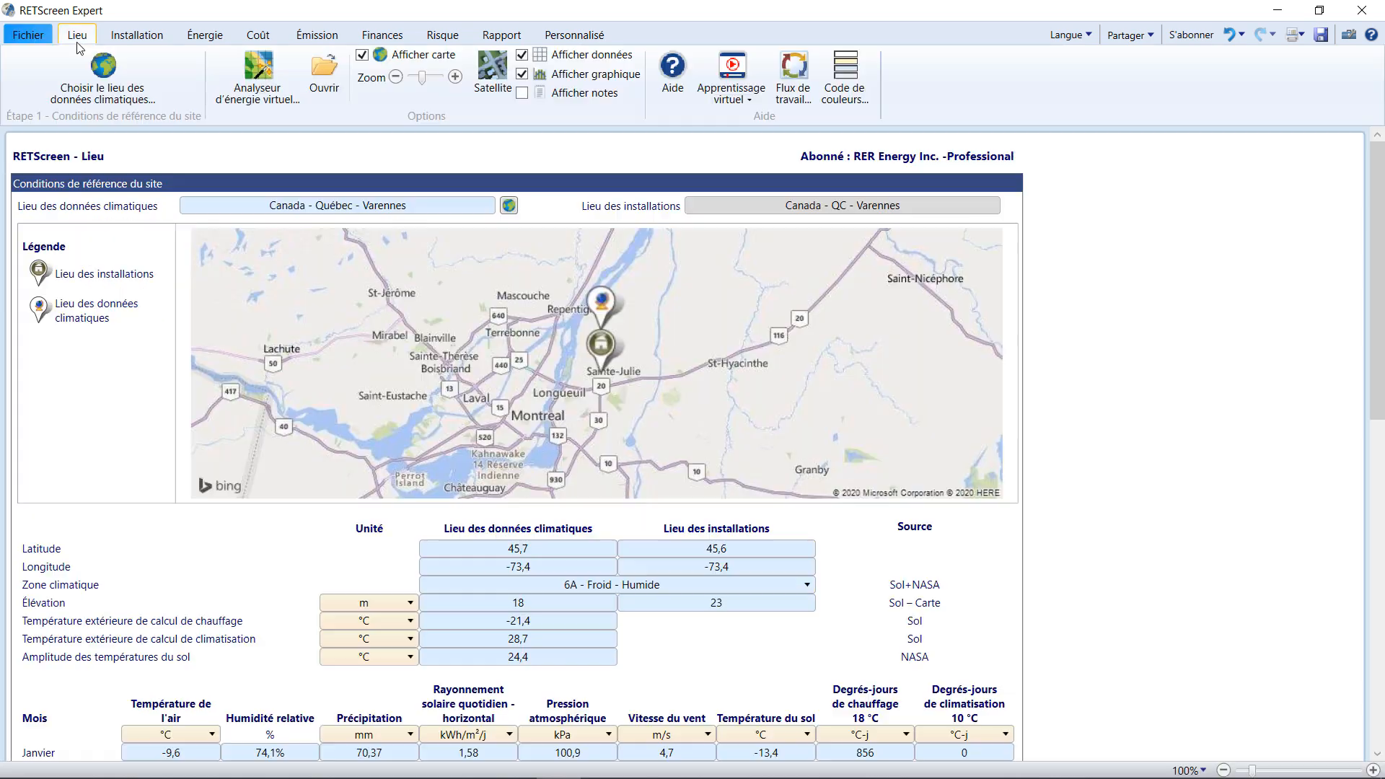
{"action": "left_click", "coordinate": [107, 91]}
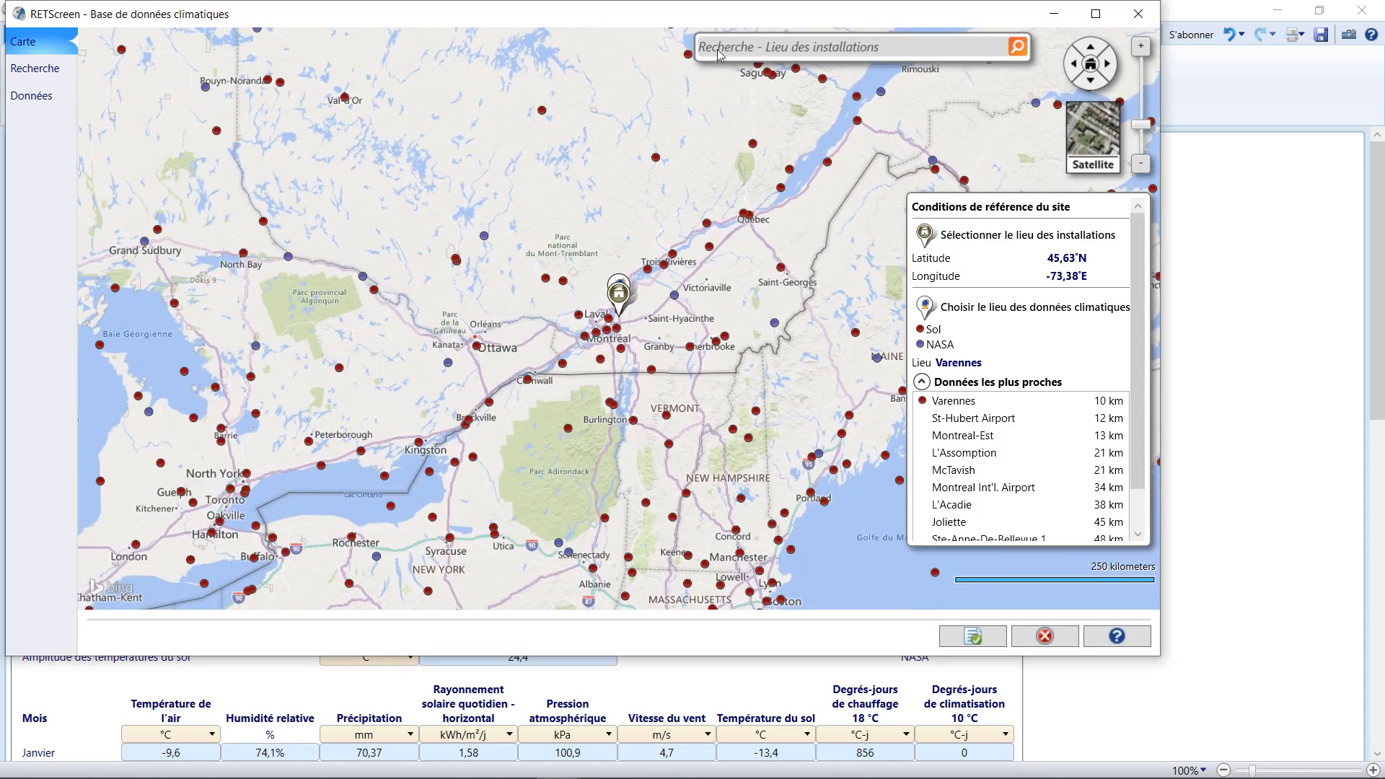
{"action": "left_click", "coordinate": [718, 48]}
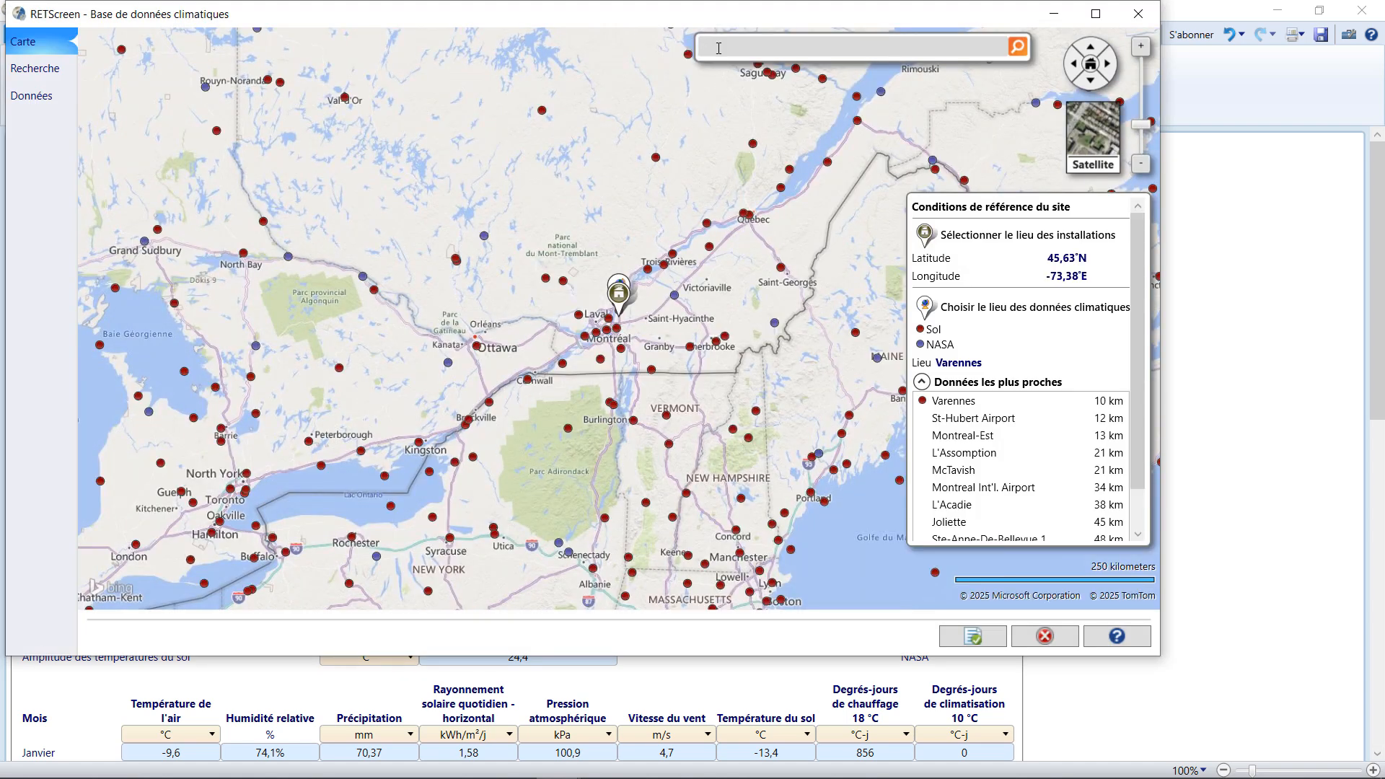
{"action": "type", "text": "Mumbwa, Zambie"}
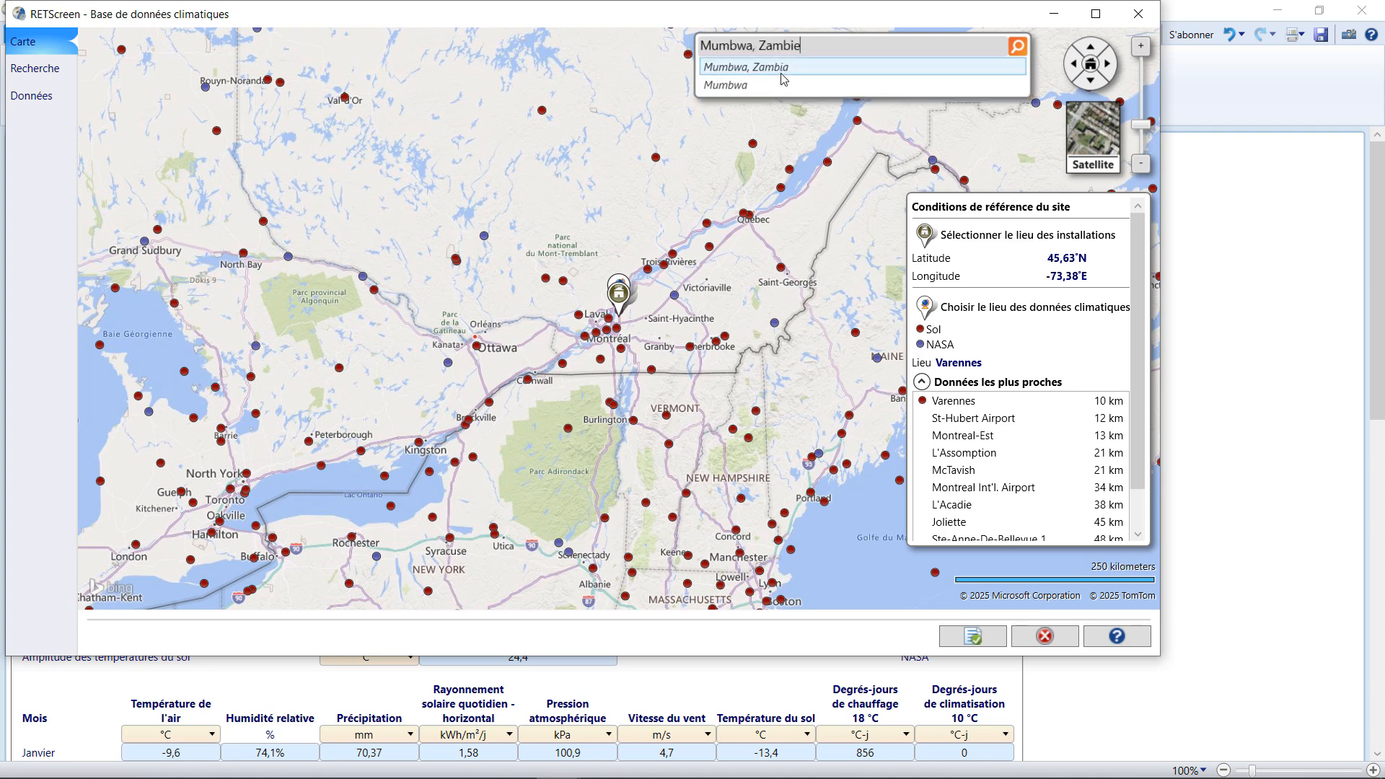
{"action": "left_click", "coordinate": [782, 72]}
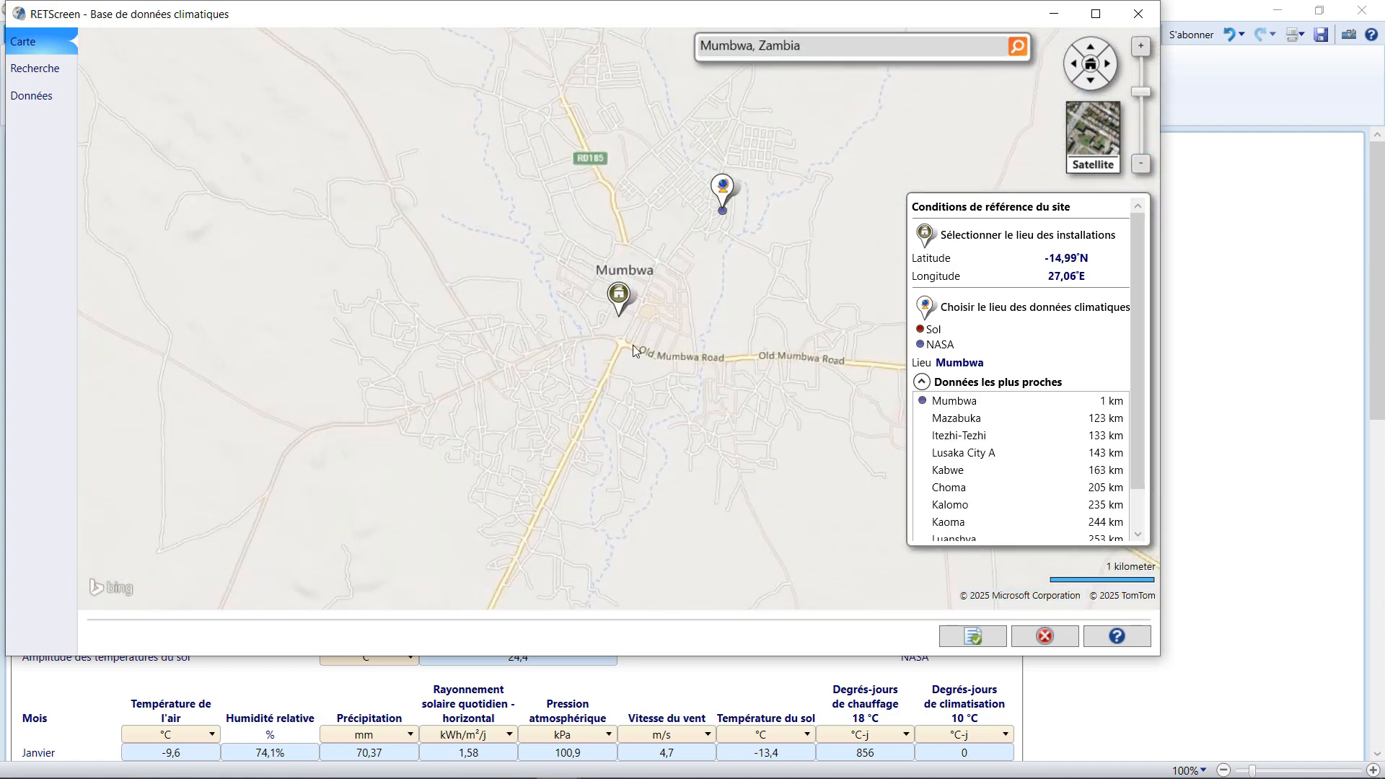
Move the facility marker northeast of Mumbwa to about latitude -14,68 and longitude 27,35, and apply the site and its climate data to the project.
{"action": "left_click", "coordinate": [1136, 165]}
{"action": "left_click", "coordinate": [1136, 165]}
{"action": "left_click", "coordinate": [1136, 165]}
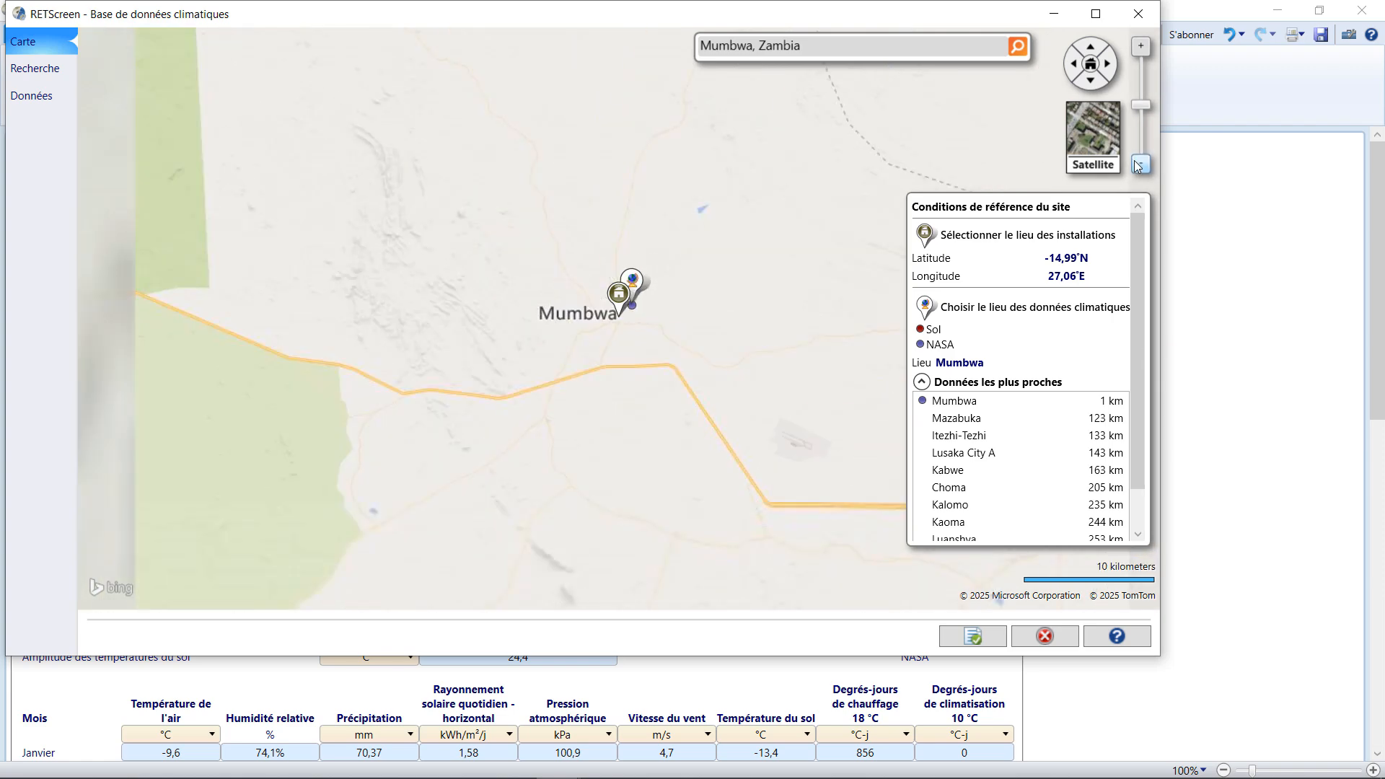
{"action": "left_click", "coordinate": [1136, 165]}
{"action": "left_click", "coordinate": [1136, 165]}
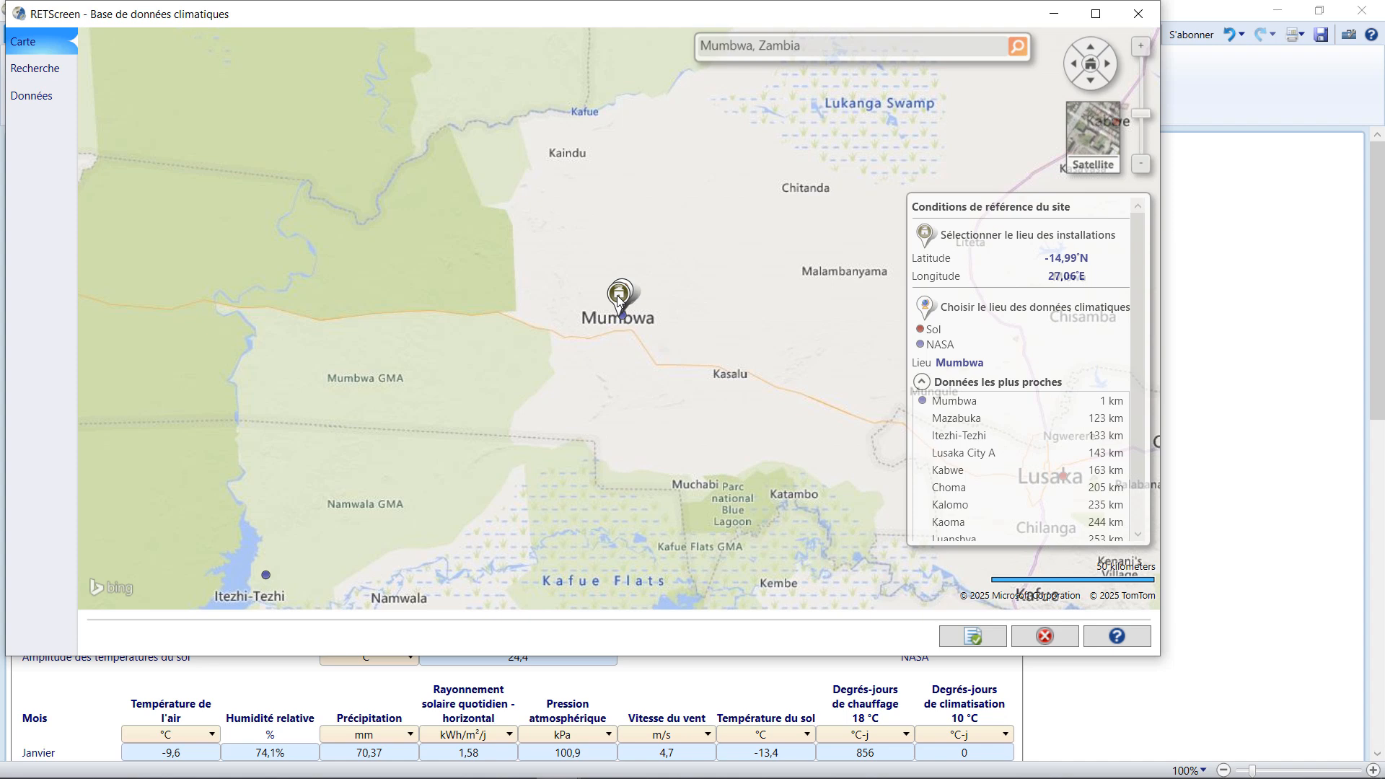
{"action": "left_click_drag", "start_coordinate": [617, 296], "coordinate": [721, 185]}
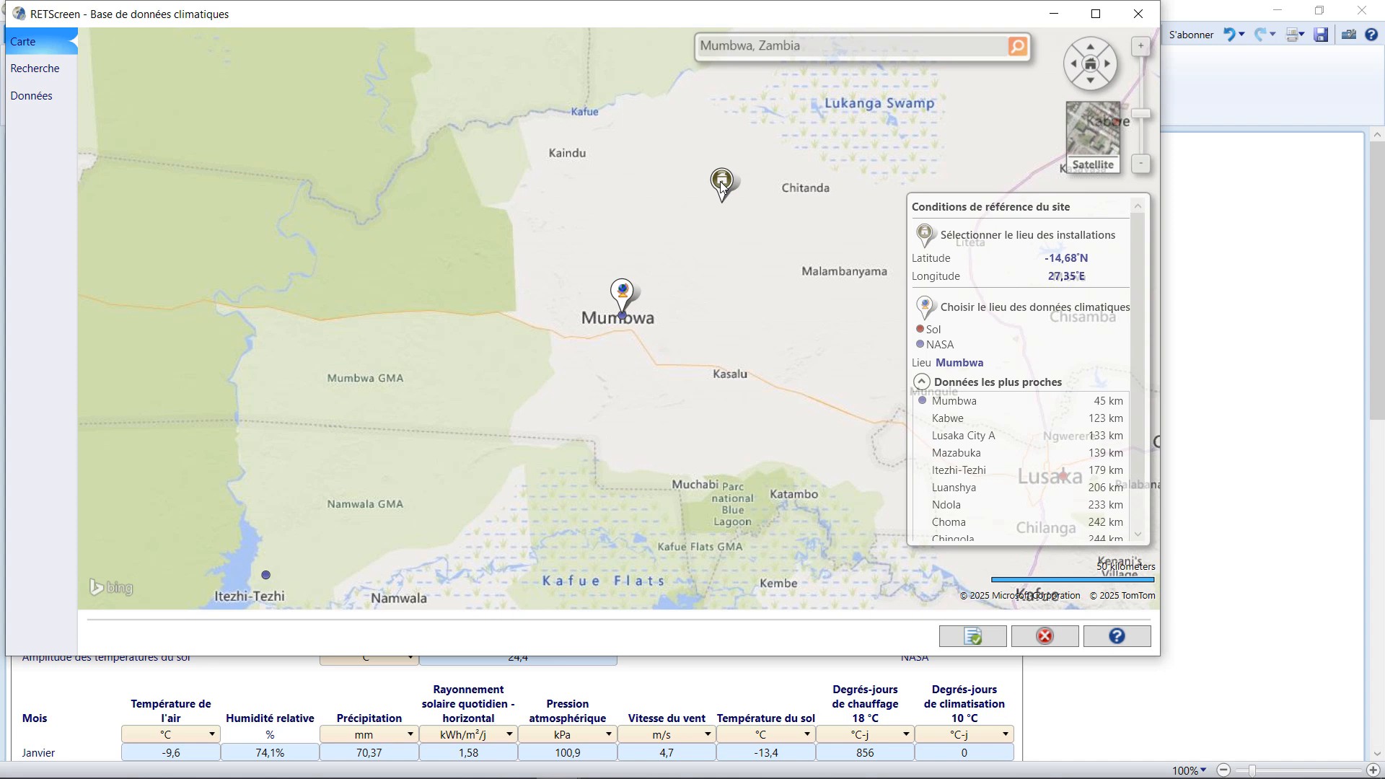
{"action": "left_click_drag", "start_coordinate": [721, 186], "coordinate": [721, 186]}
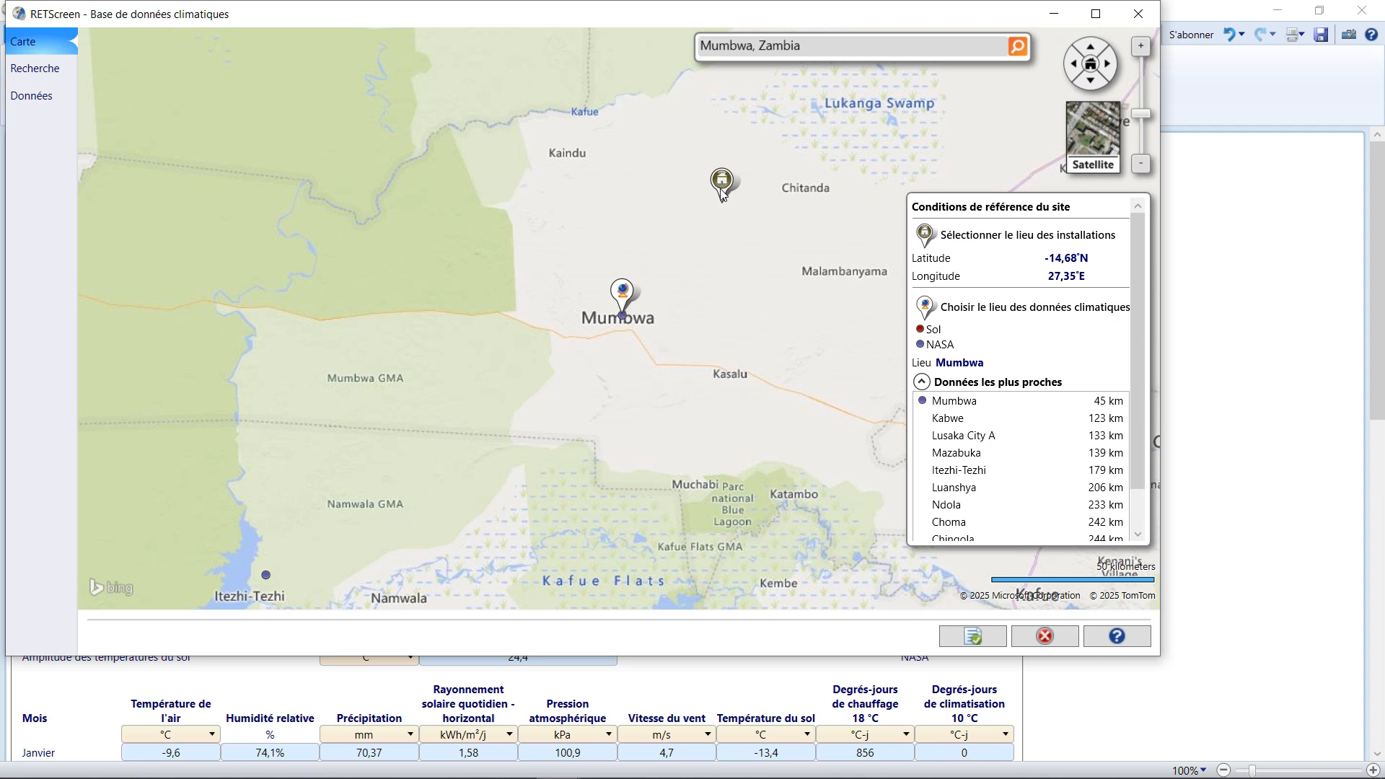
{"action": "left_click", "coordinate": [967, 637]}
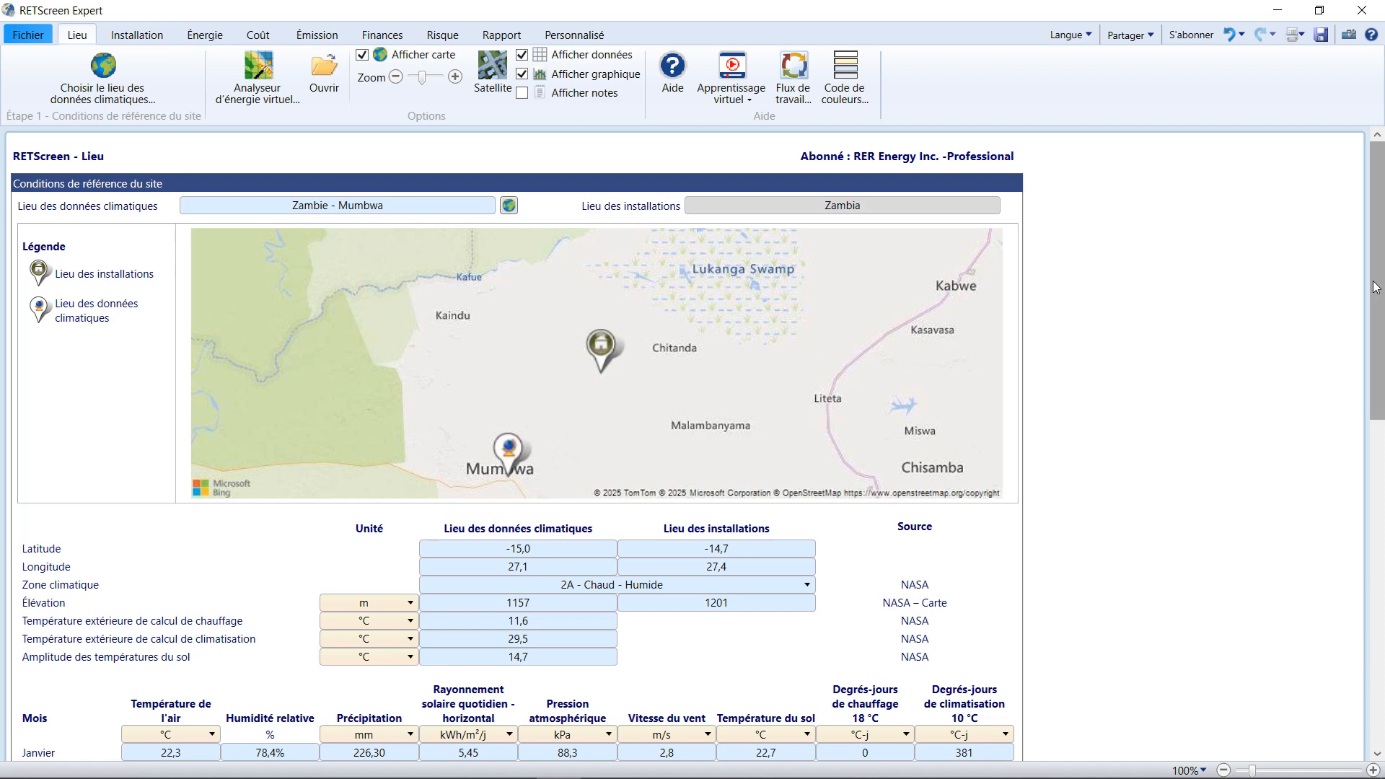
Examine the monthly climate data and the chart of daily solar radiation and air temperature.
{"action": "left_click_drag", "start_coordinate": [1375, 286], "coordinate": [1374, 600]}
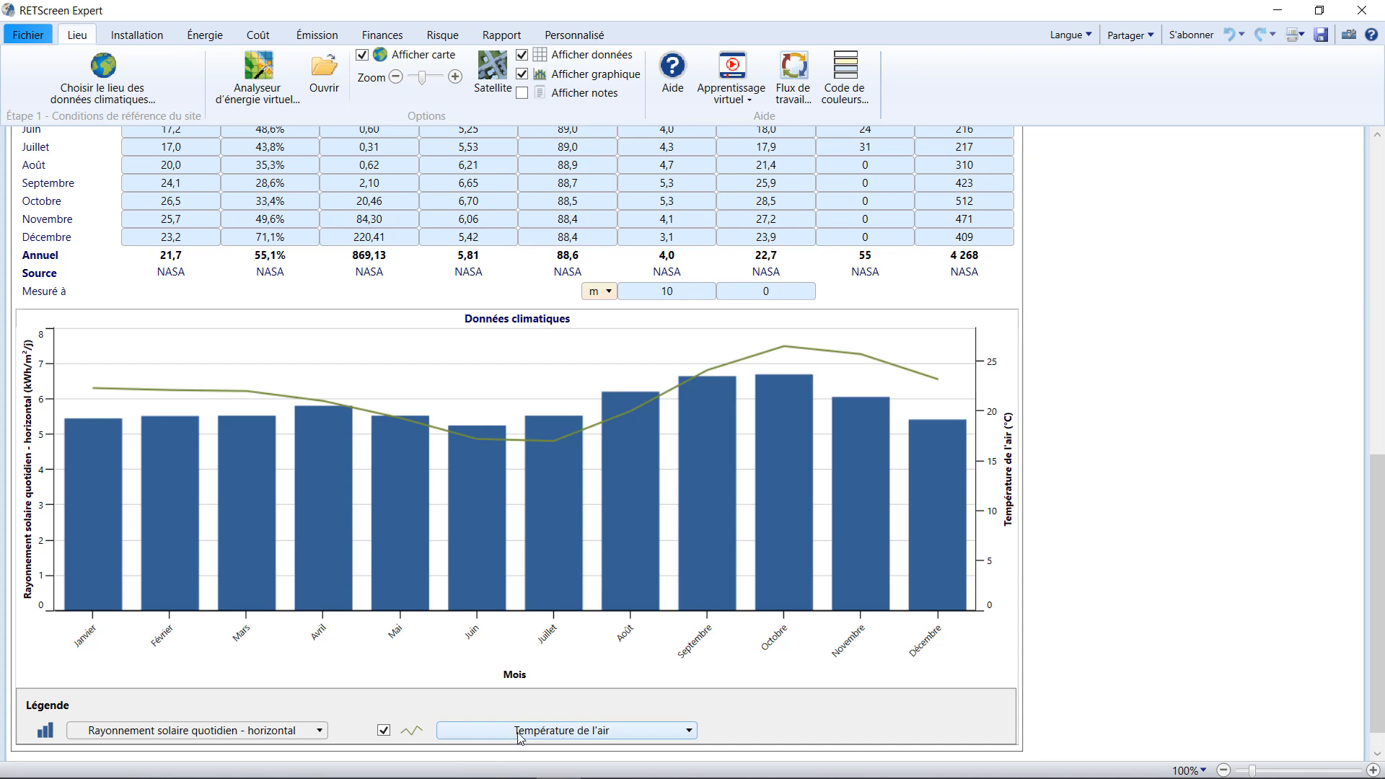
{"action": "mouse_move", "coordinate": [126, 497]}
{"action": "mouse_move", "coordinate": [537, 446]}
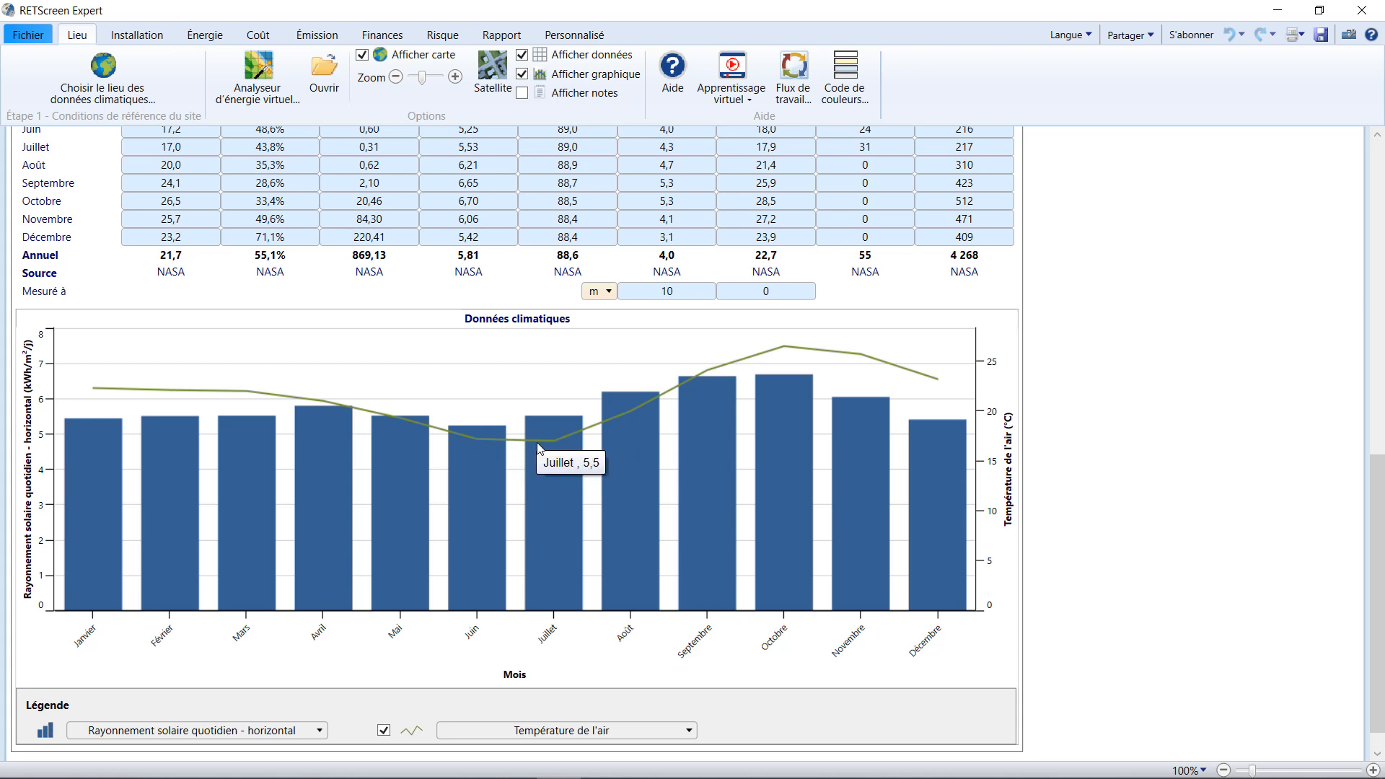
{"action": "mouse_move", "coordinate": [495, 446]}
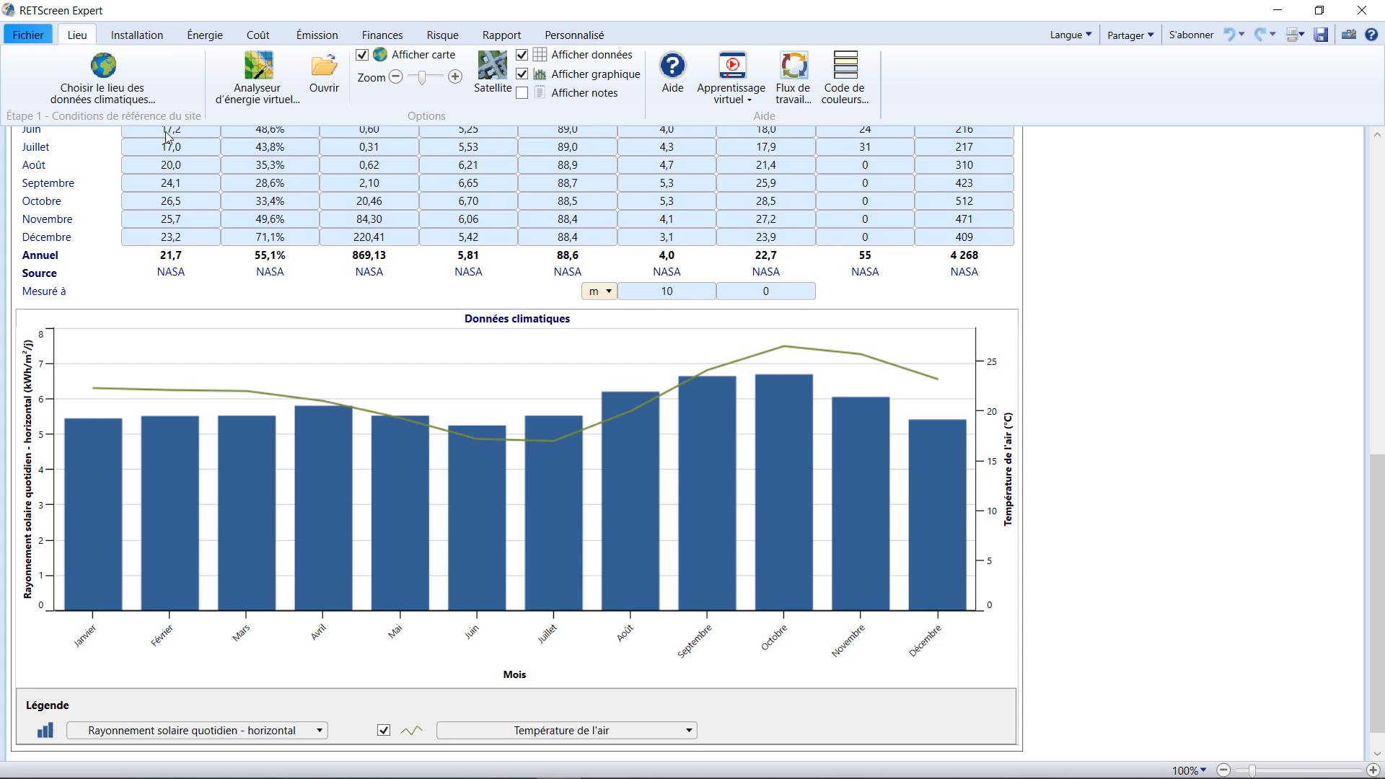
Set the facility type to Production d'électricité | Stockage | Hors réseau and hide the benchmark comparison.
{"action": "left_click", "coordinate": [137, 36]}
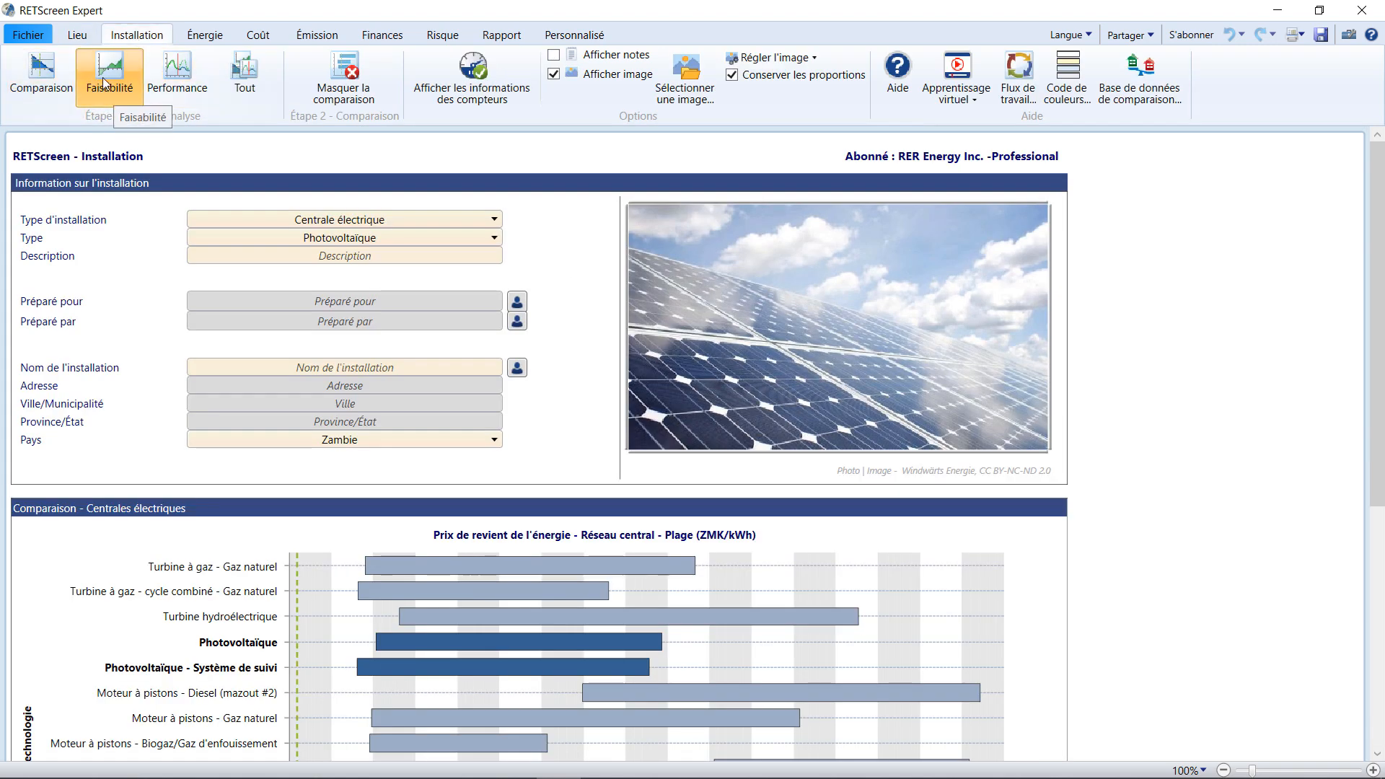
{"action": "left_click", "coordinate": [397, 222]}
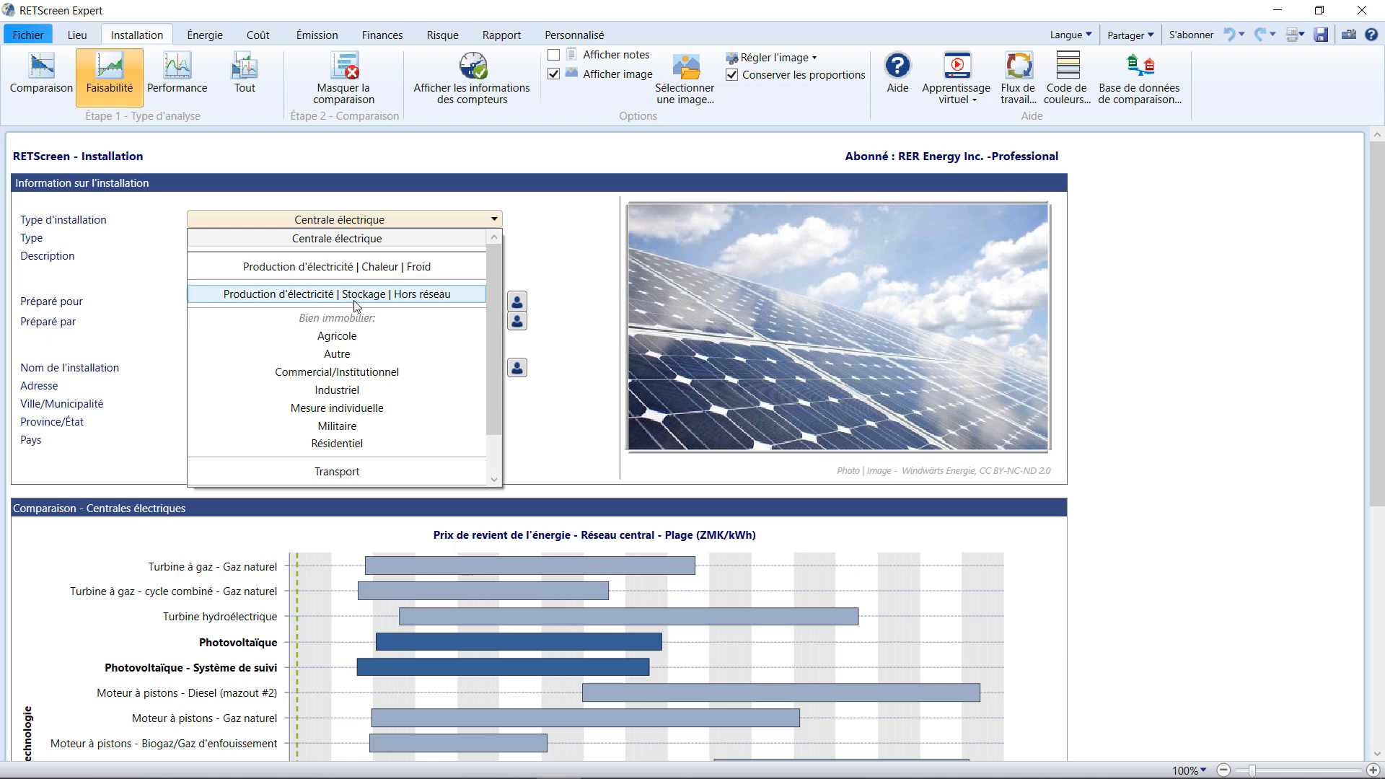
{"action": "left_click", "coordinate": [355, 296]}
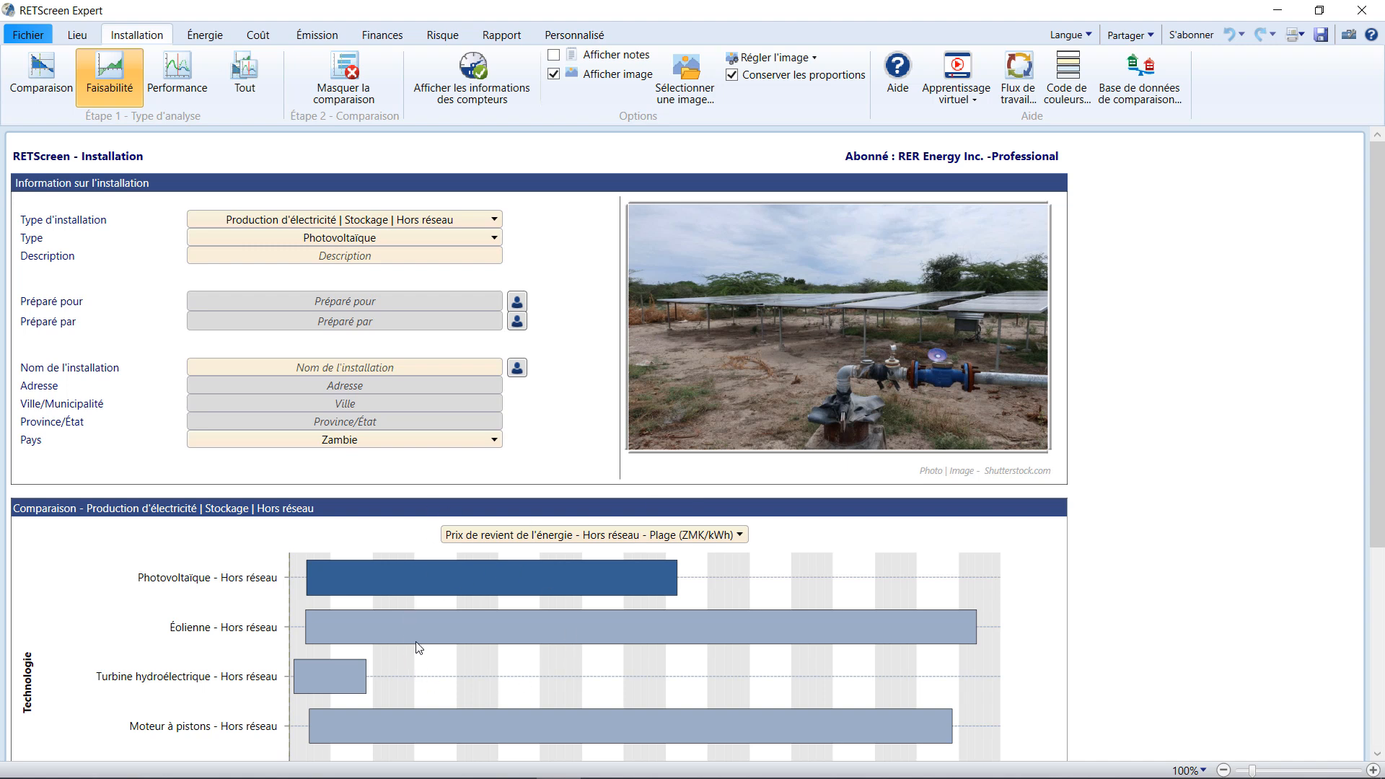
{"action": "left_click", "coordinate": [358, 59]}
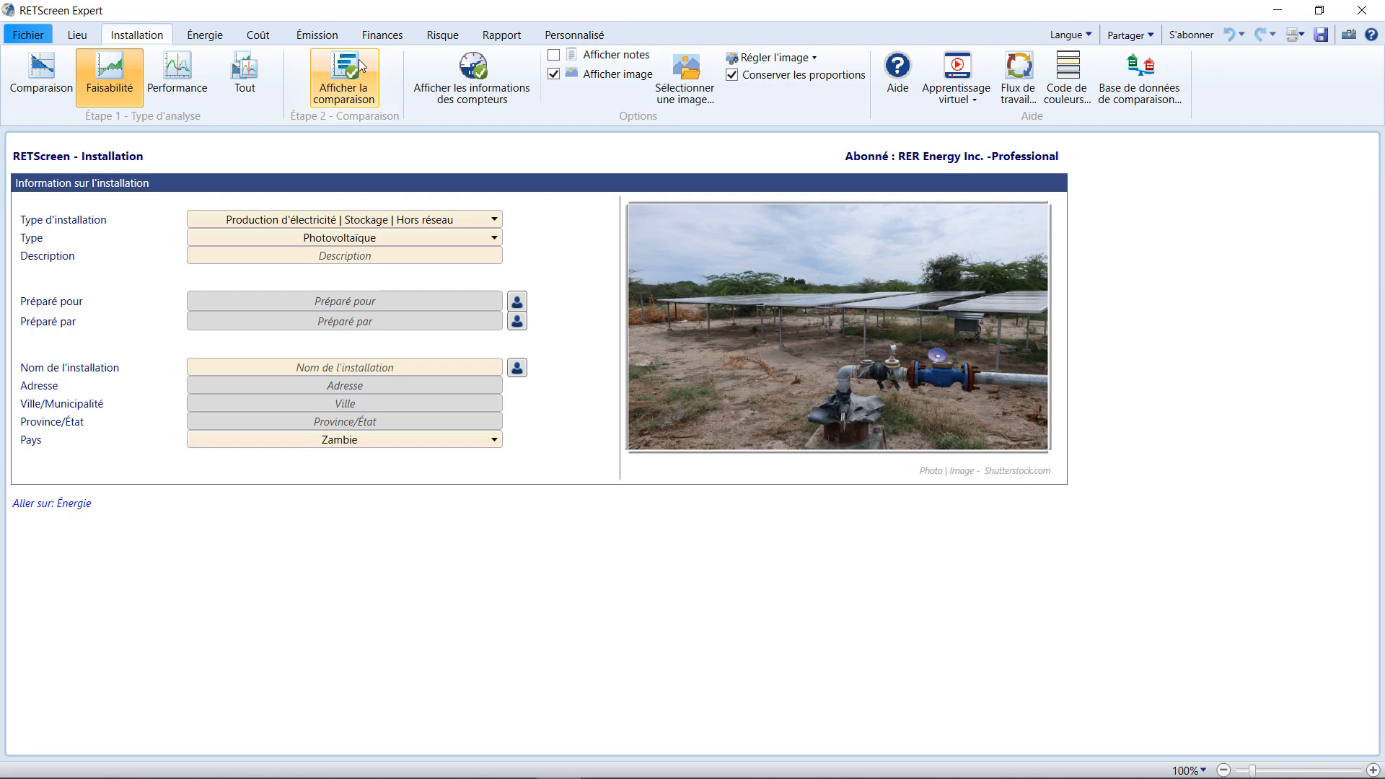